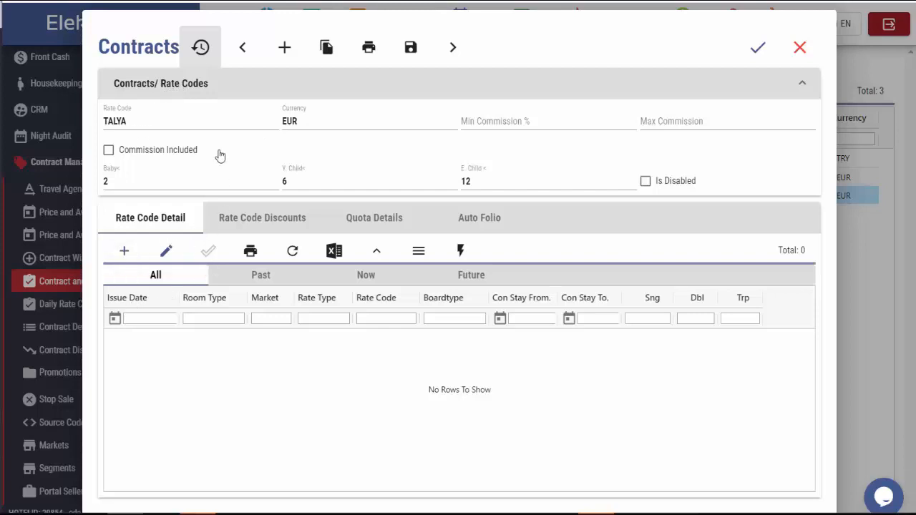
Add a rate code detail to the TALYA contract with code A 2020 YAZ and rate type Refundable.
click(123, 251)
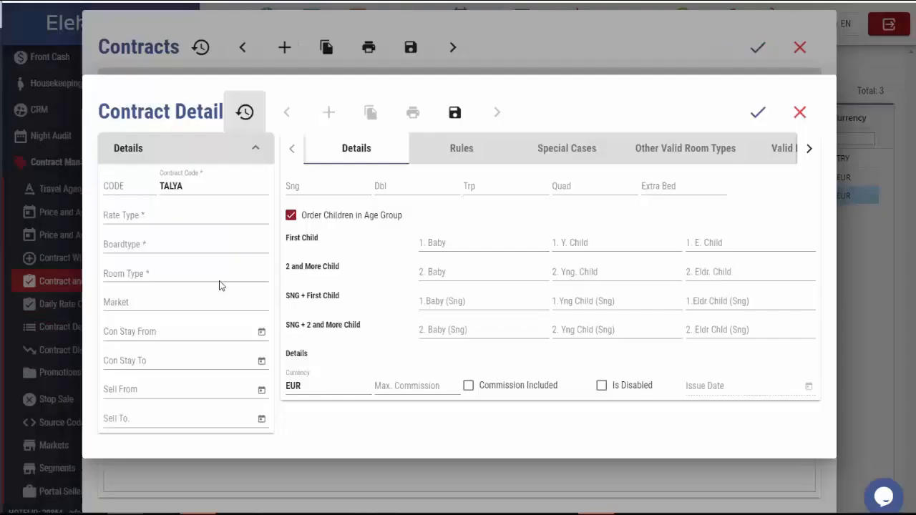
click(133, 187)
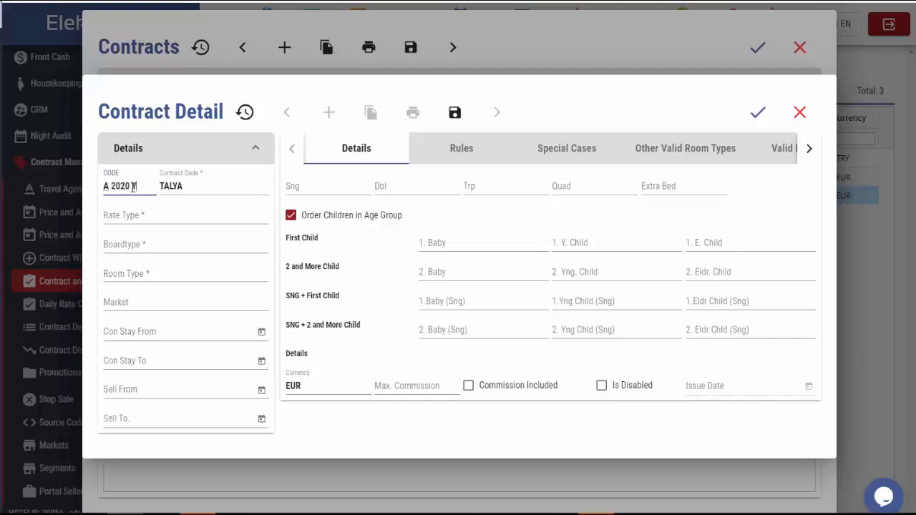
click(145, 210)
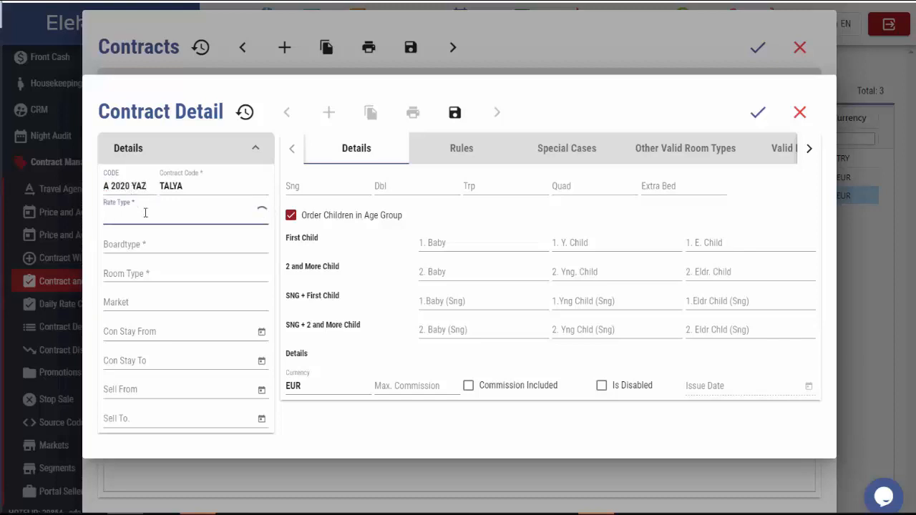
click(150, 265)
Set the board type to BB and the room type to STD, leaving the market empty.
click(144, 247)
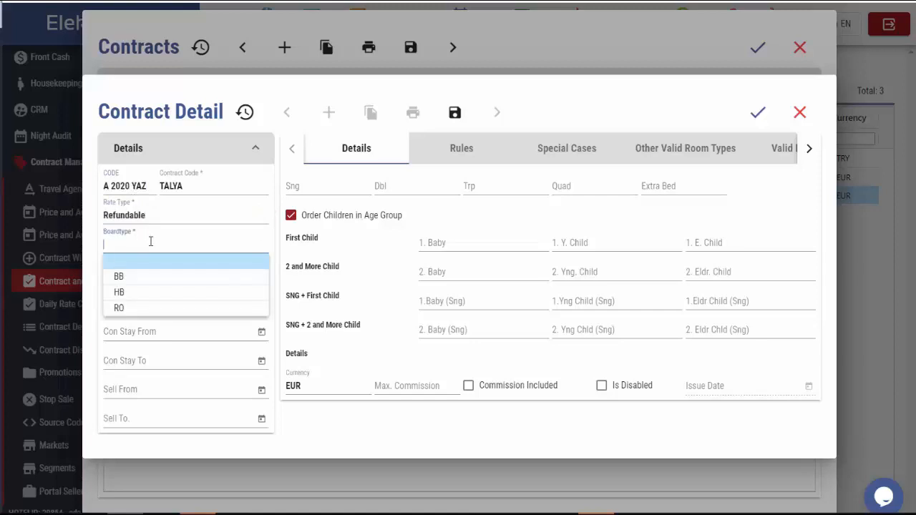
click(132, 285)
click(134, 272)
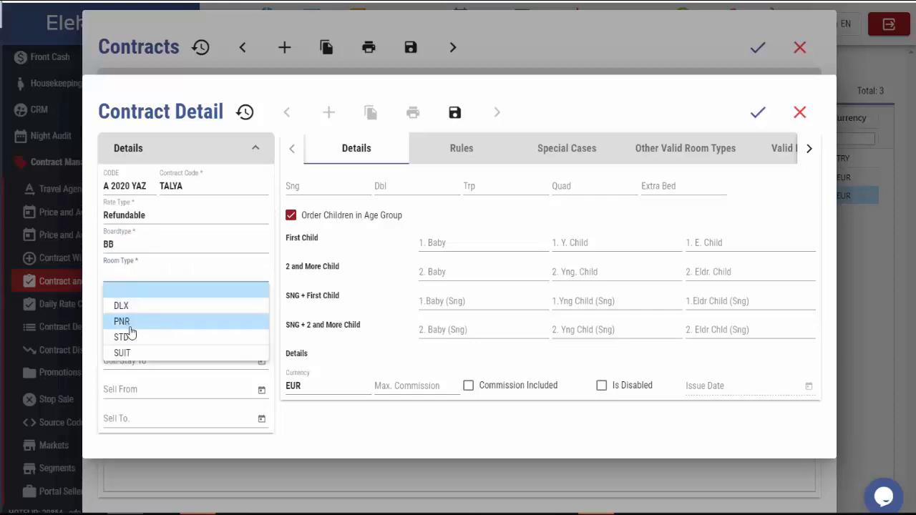
click(126, 337)
click(140, 304)
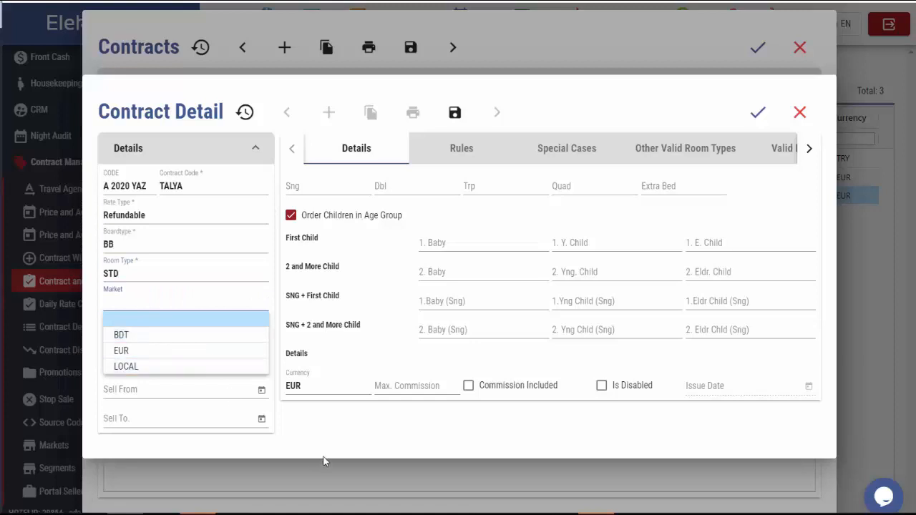
click(304, 427)
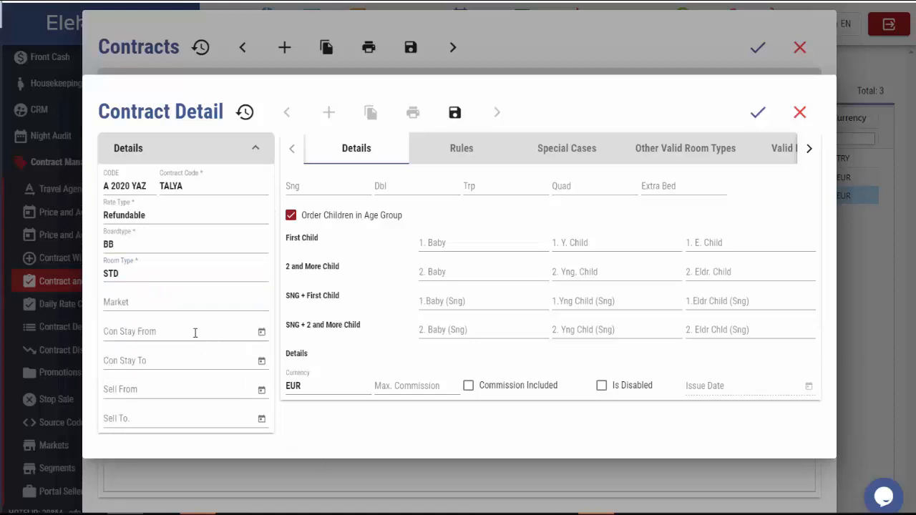
Set the contract stay start date to 1/4/2020.
click(263, 334)
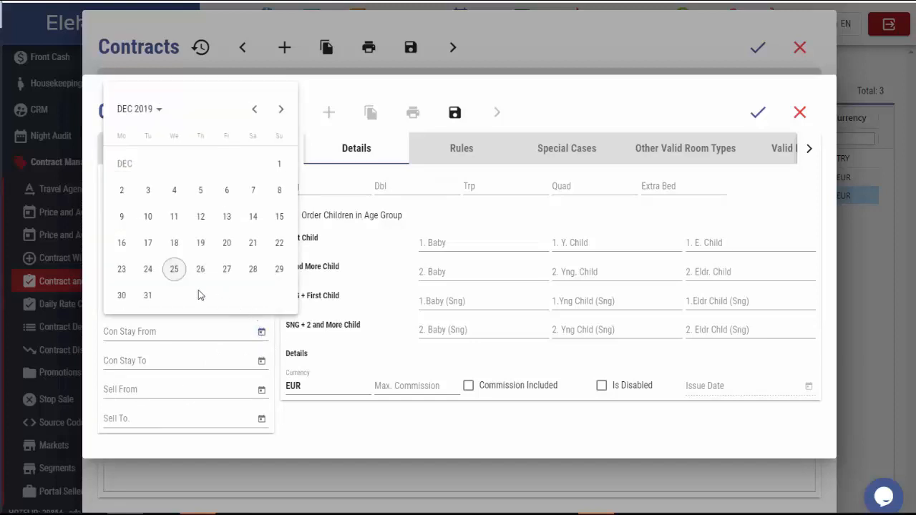
click(281, 108)
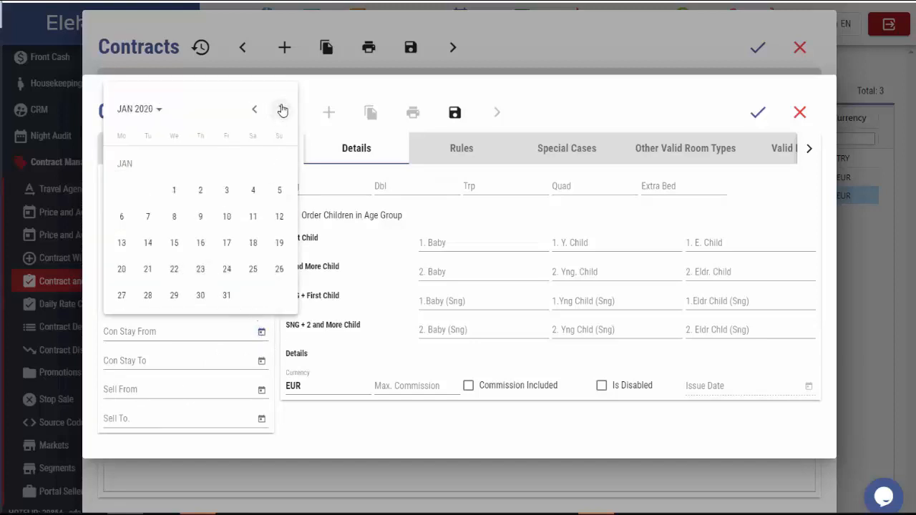
click(282, 109)
click(282, 109)
click(281, 109)
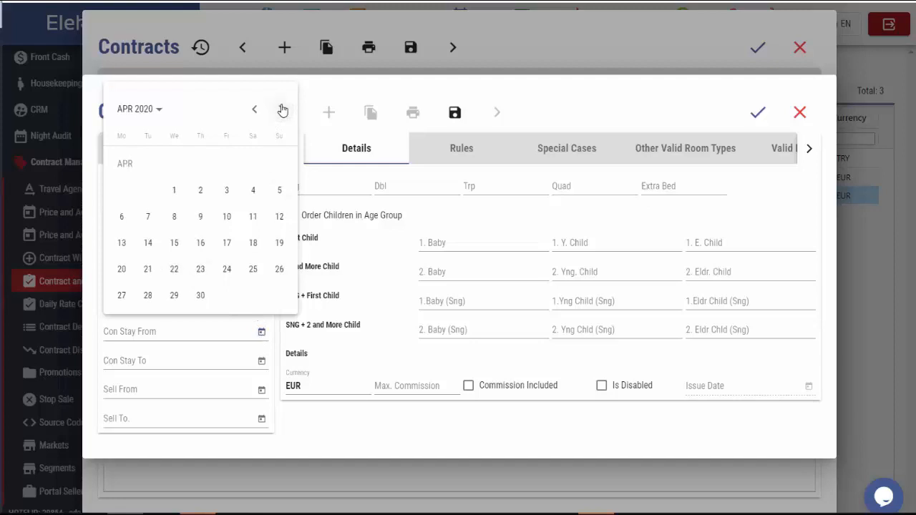
click(176, 192)
Set the contract stay end date to 17/4/2020.
click(261, 361)
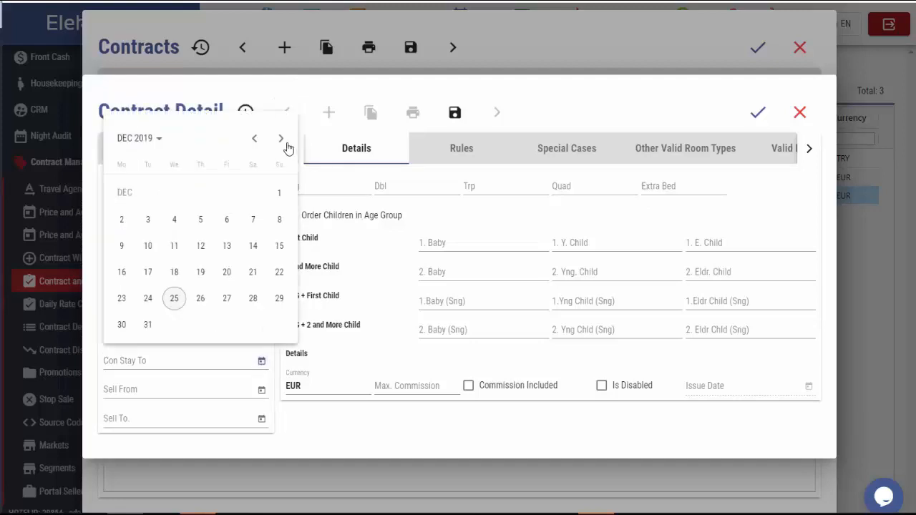
click(281, 139)
click(282, 139)
click(281, 139)
click(282, 139)
click(229, 275)
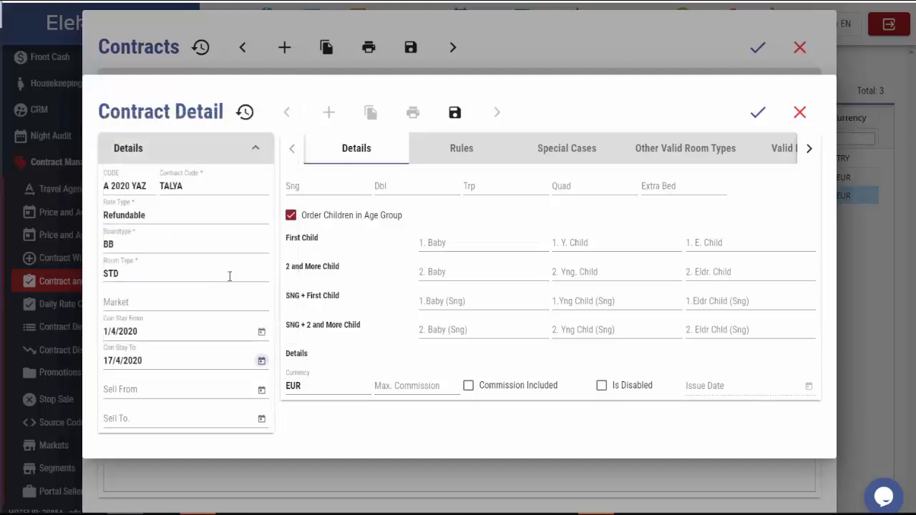
Enter room prices of 150 for single, 200 for double and 270 for triple occupancy.
click(320, 191)
key(Tab)
text(20)
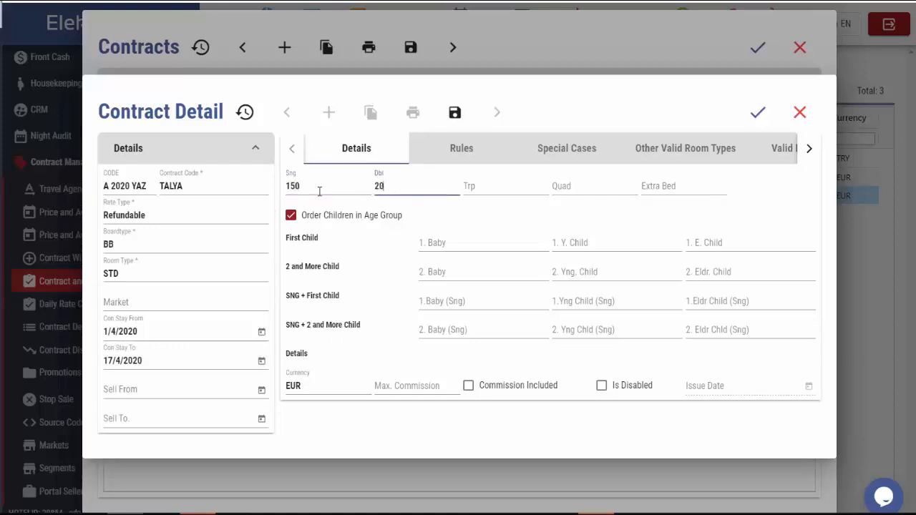
text(0)
key(Tab)
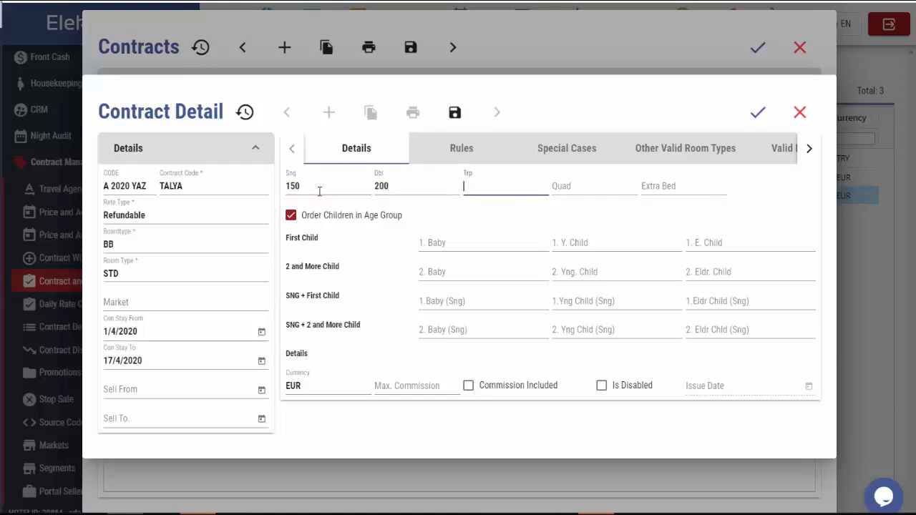
text(270)
key(Tab)
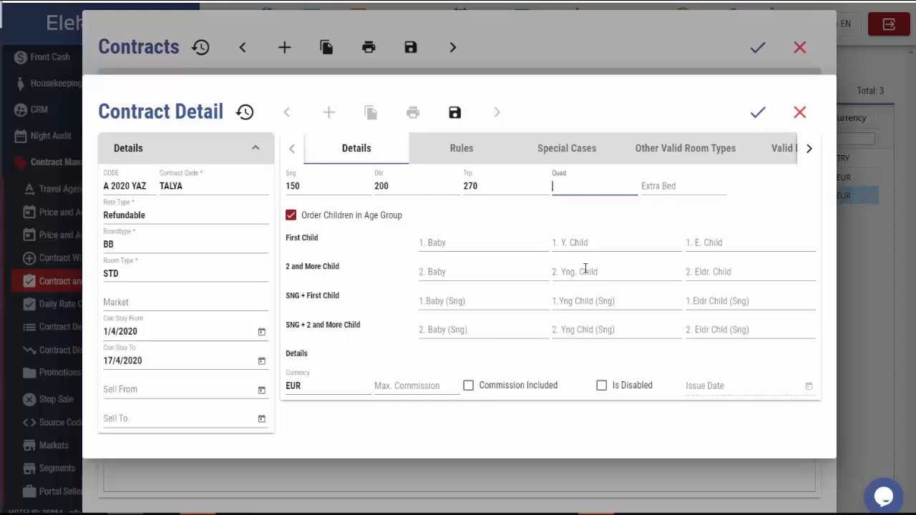
Price the second elder child at 50, and the first young and elder child with a single adult at 50 each.
click(721, 275)
text(50)
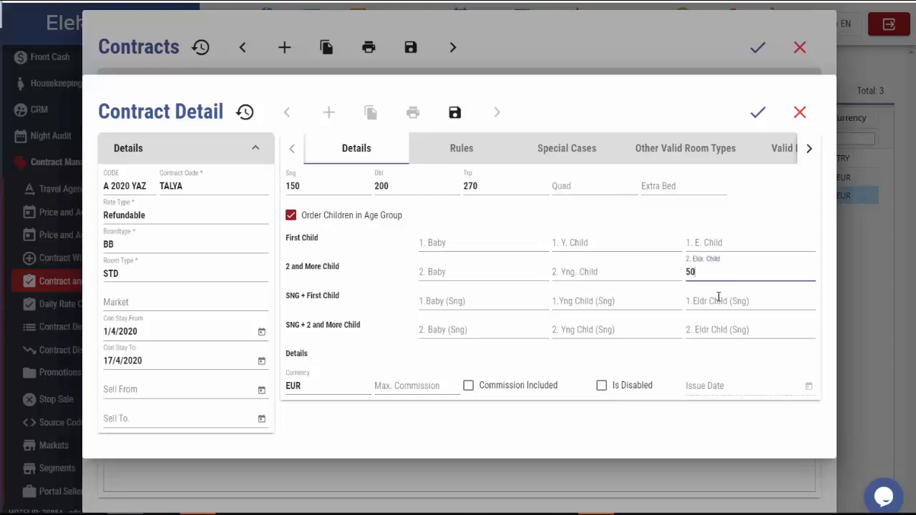
click(610, 305)
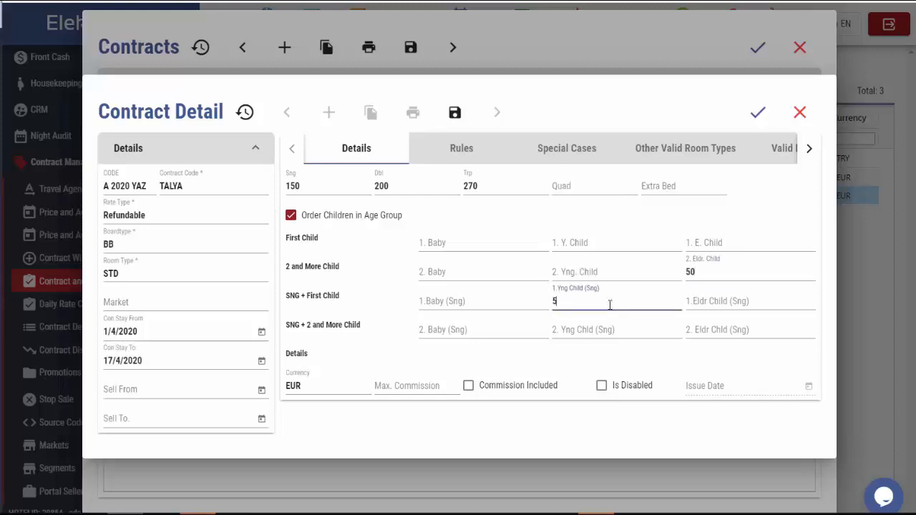
click(739, 297)
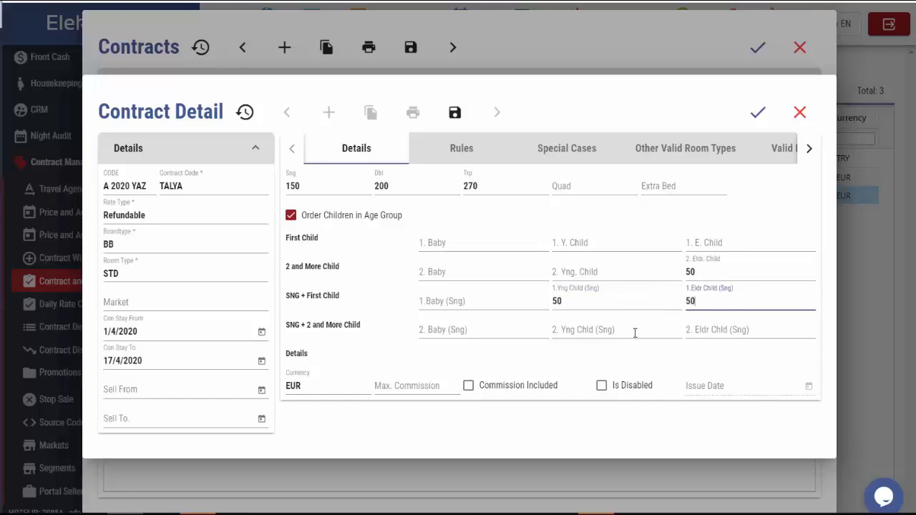
Price the second young and elder child with a single adult at 50 each, and save the contract detail.
click(587, 331)
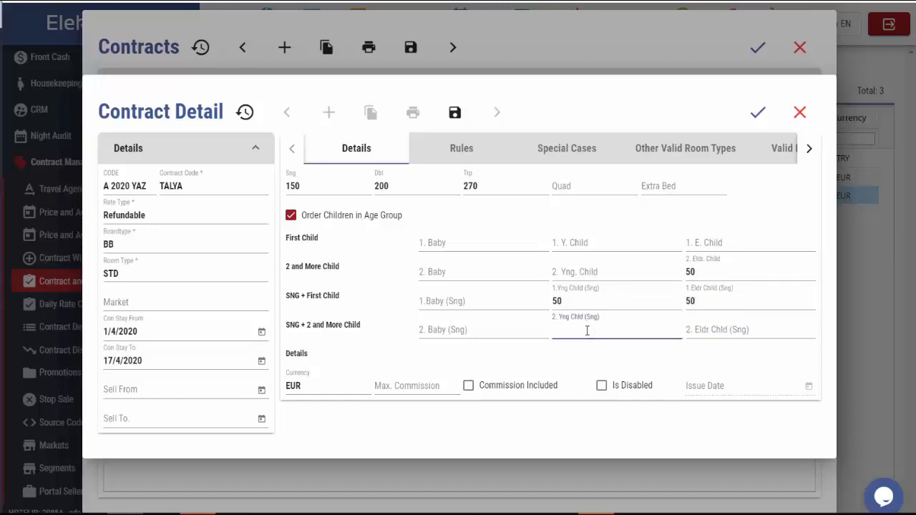
text(50)
click(698, 323)
text(5)
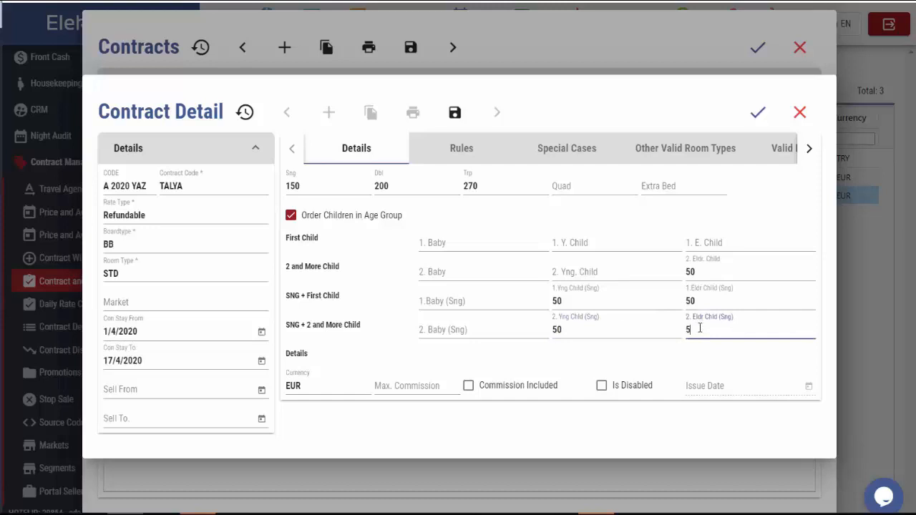
text(0)
drag(310, 385, 287, 384)
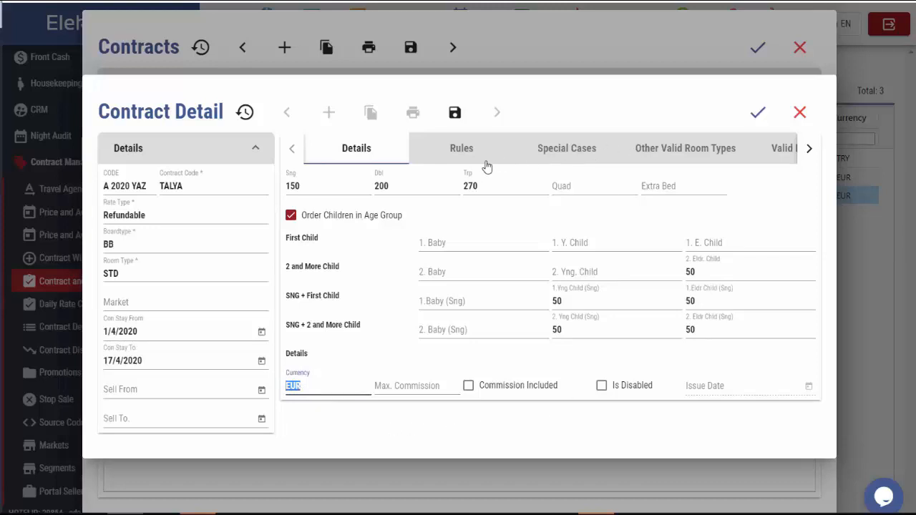
click(456, 114)
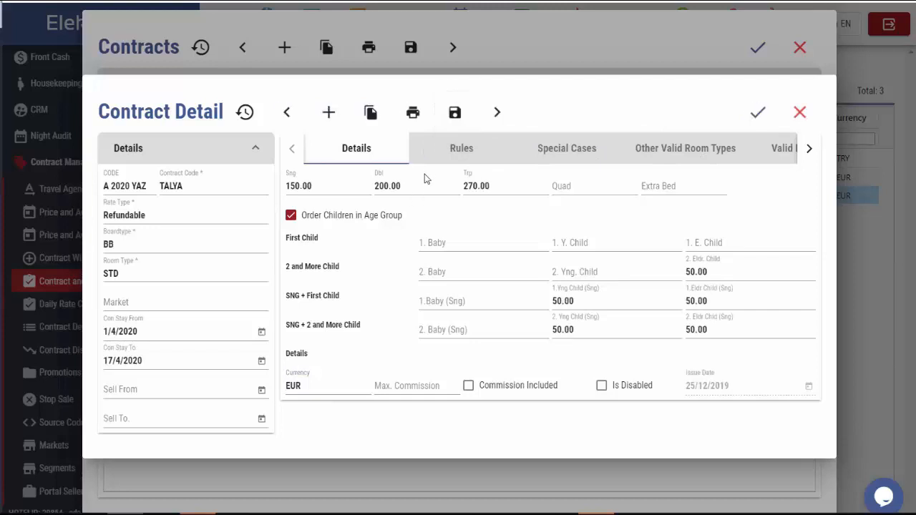
Examine the contract's check-in and checkout day rules and its minimum visit, pax and stay fields, and review the price details again.
click(462, 149)
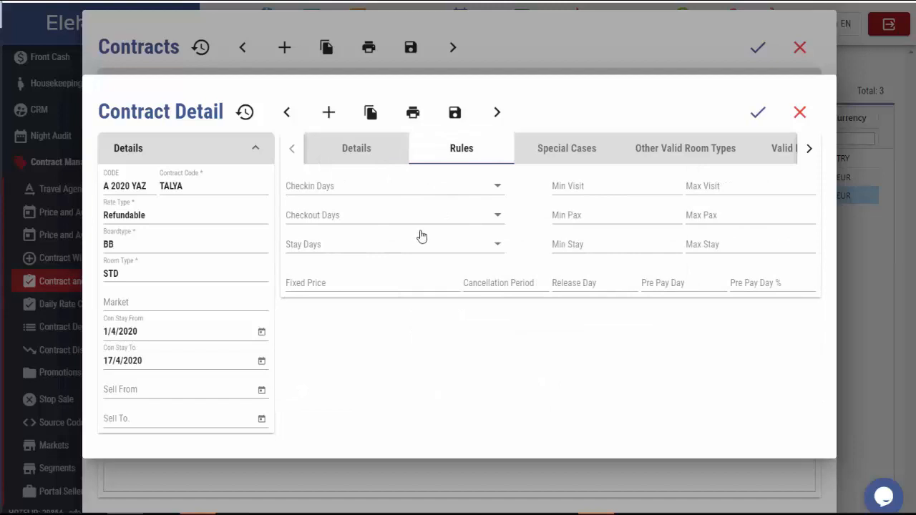
click(370, 190)
click(472, 397)
click(411, 219)
click(579, 467)
click(620, 188)
click(616, 248)
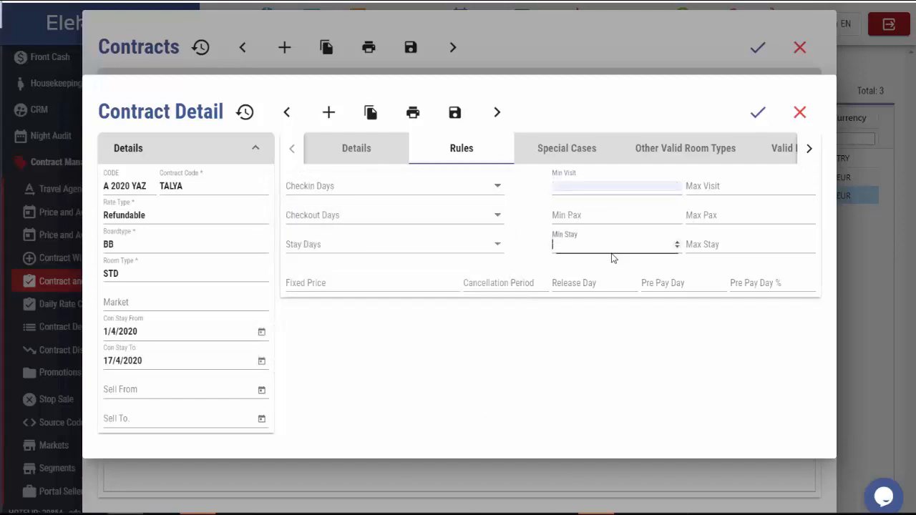
click(605, 218)
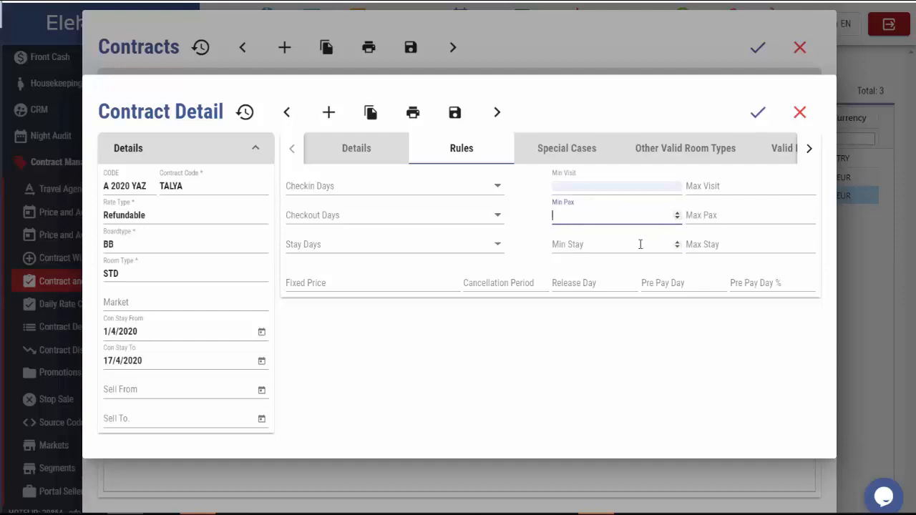
click(615, 248)
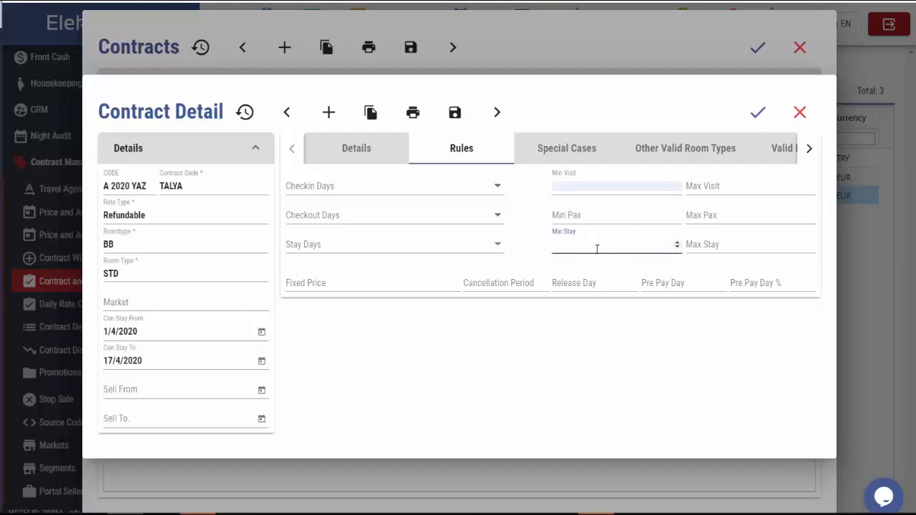
click(569, 146)
click(357, 149)
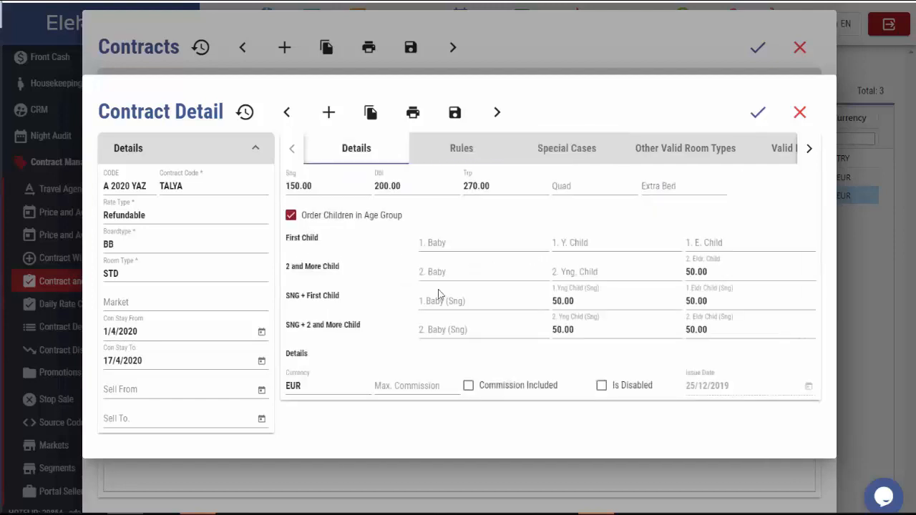
Add and save a special case for 4 adults, 2 young children, 1 elder child and 1 free child at price 500.
click(566, 152)
click(306, 182)
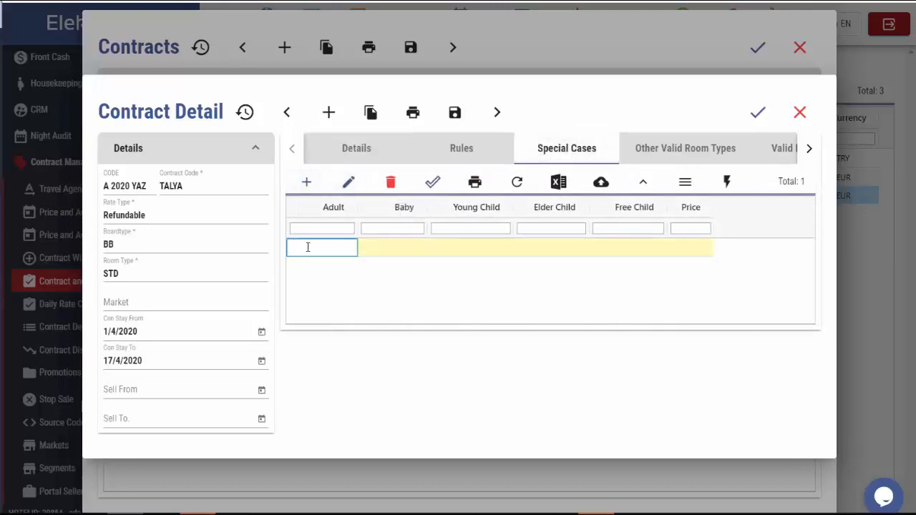
click(391, 247)
click(471, 256)
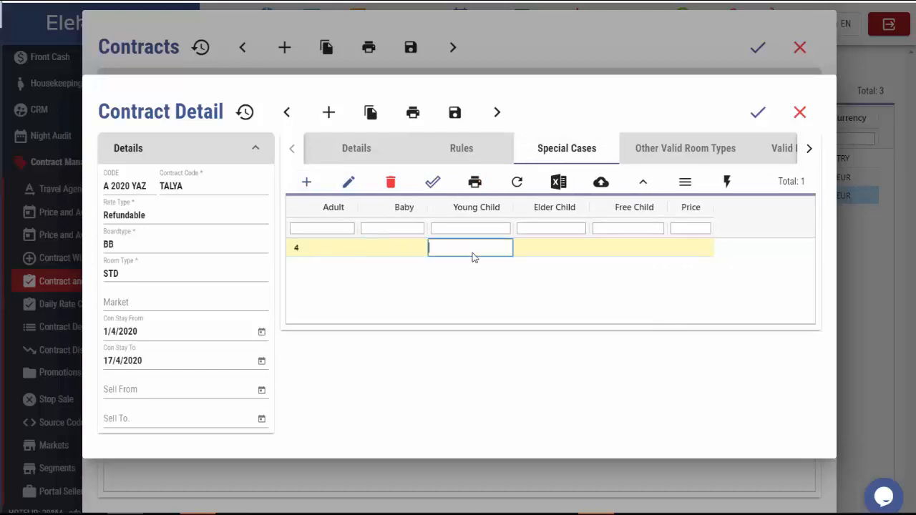
text(2)
click(545, 254)
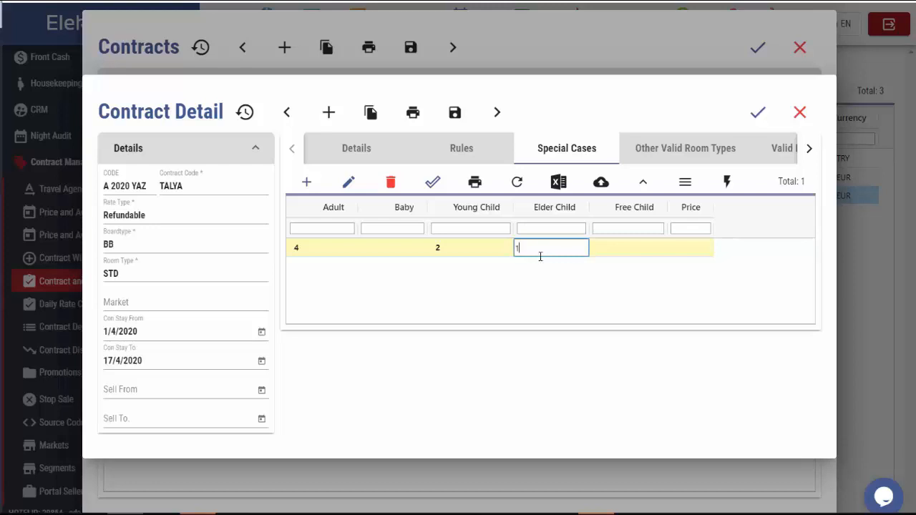
click(620, 249)
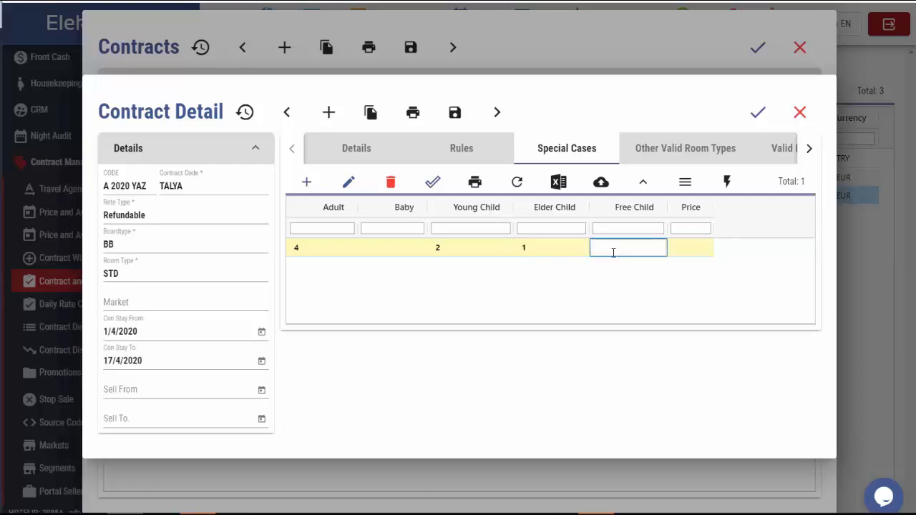
text(1)
click(686, 251)
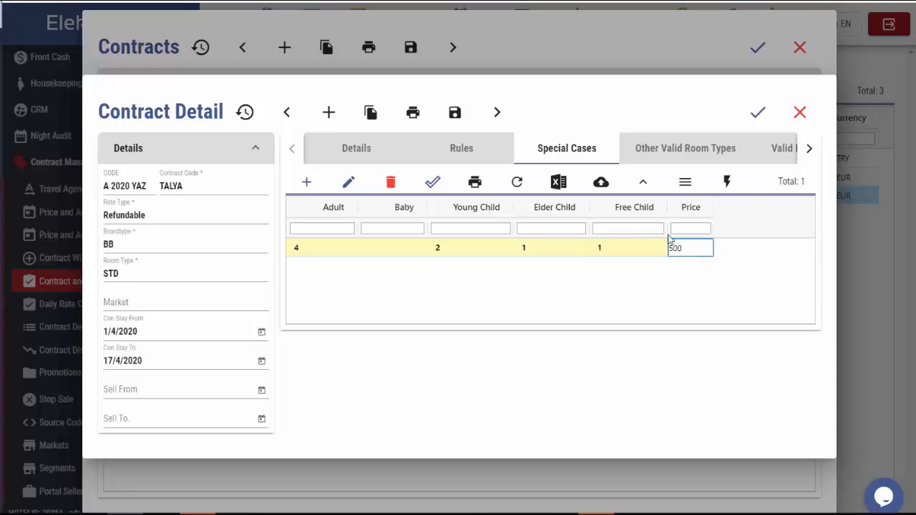
click(433, 182)
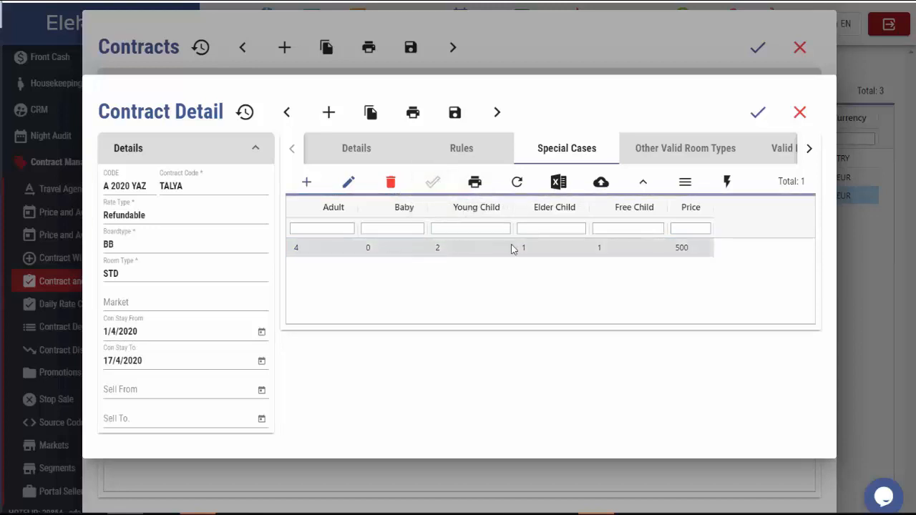
Check the extra actions available for the new special case, and view the contract's other valid room types.
click(645, 249)
click(727, 183)
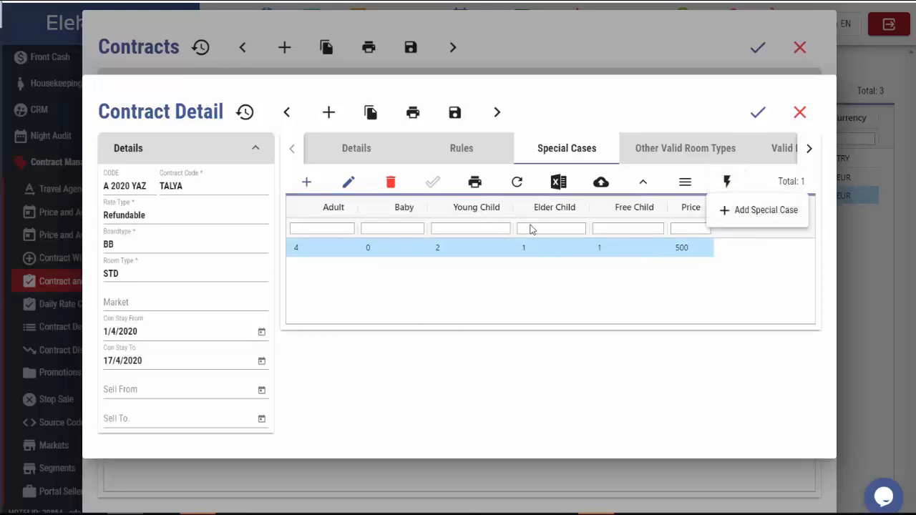
double_click(673, 151)
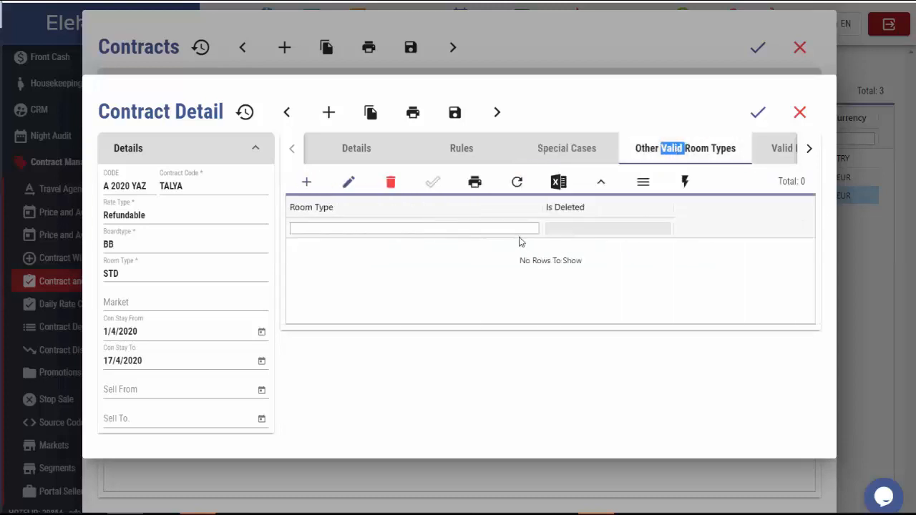
Add DLX as another valid room type for the contract detail and save the row.
drag(132, 272, 103, 277)
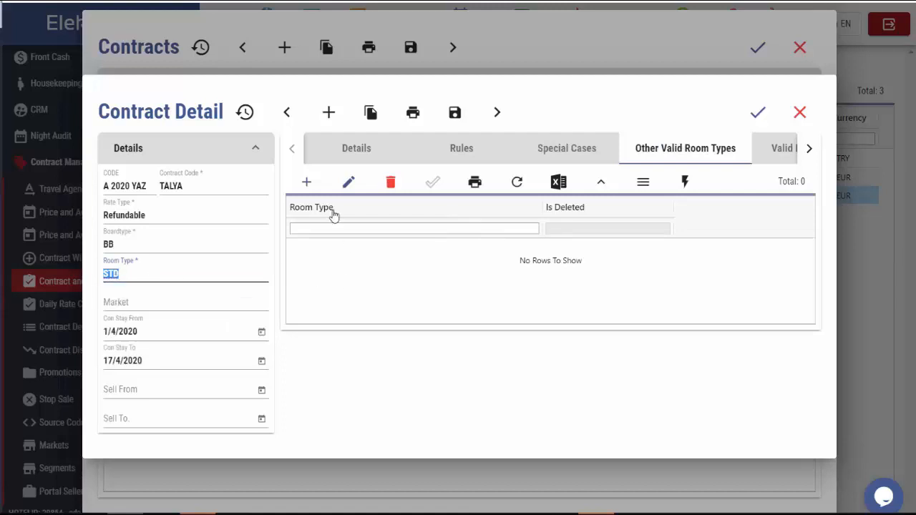
click(306, 182)
click(315, 245)
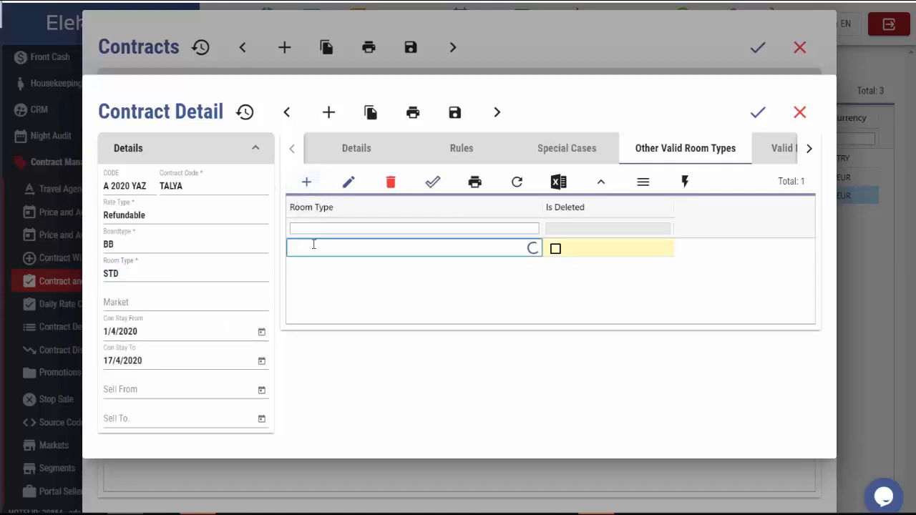
click(304, 280)
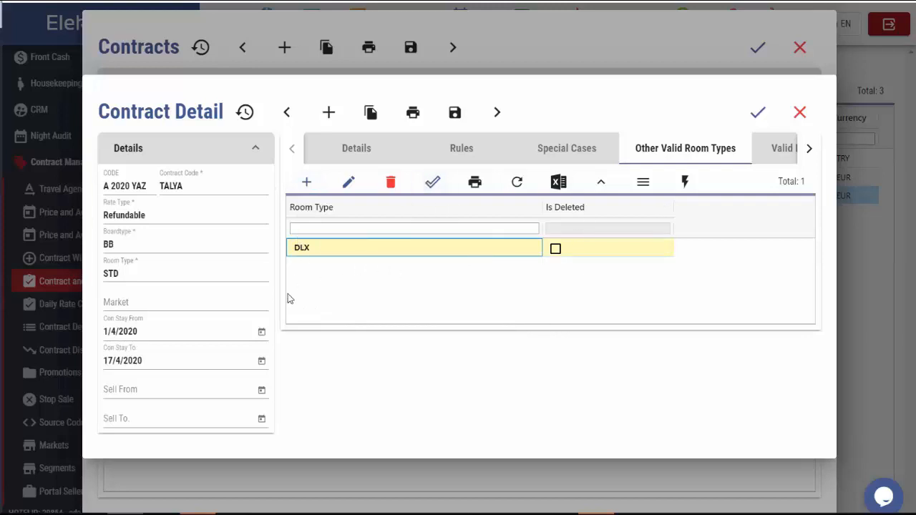
click(432, 182)
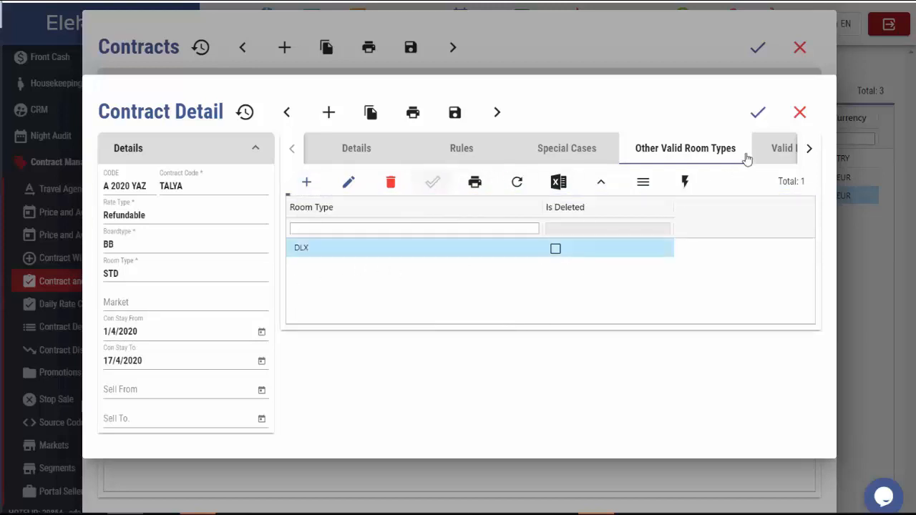
Add a valid discount row to the contract detail with the discount code EB%15.
click(780, 148)
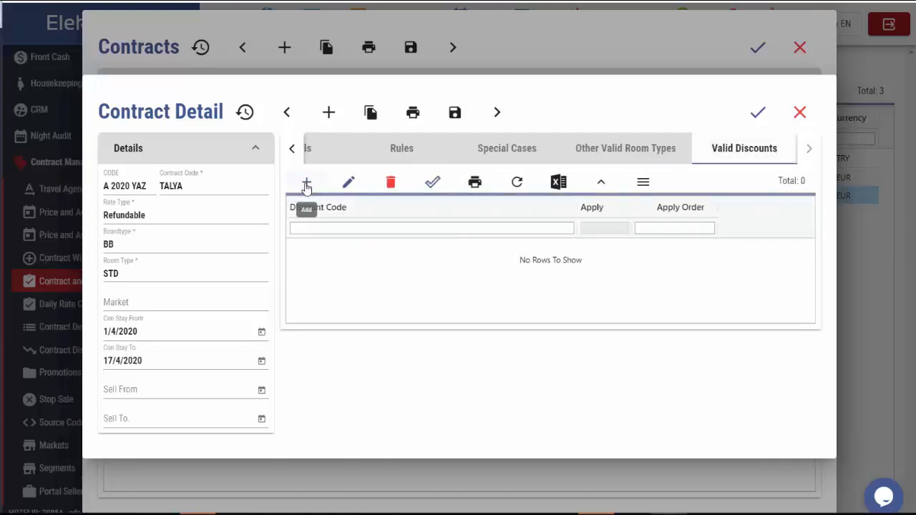
click(307, 186)
click(327, 248)
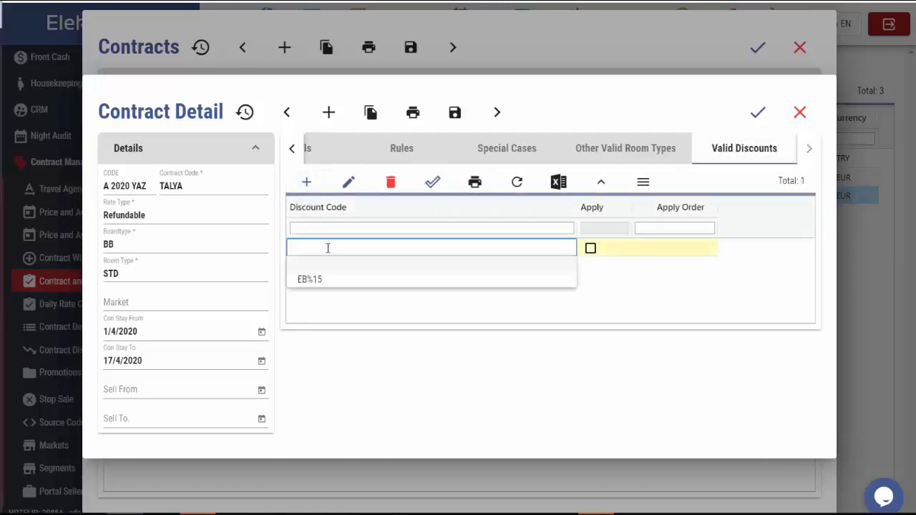
click(308, 280)
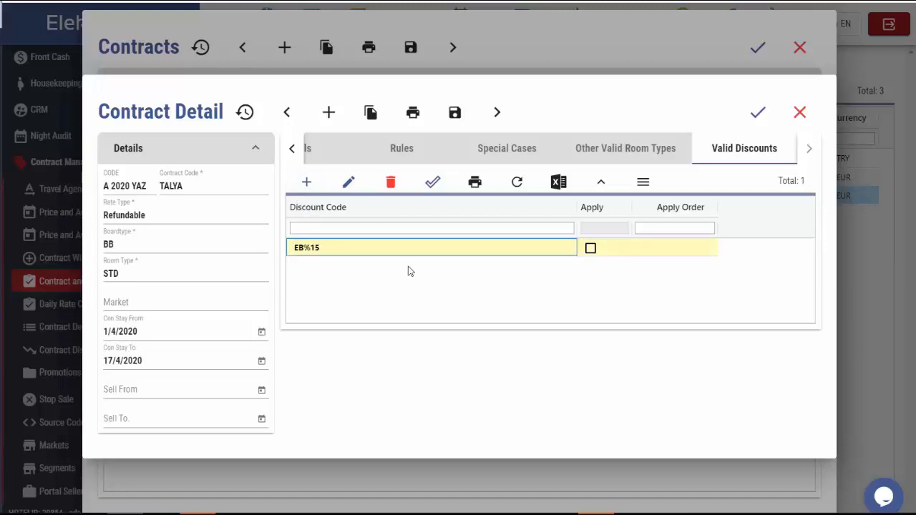